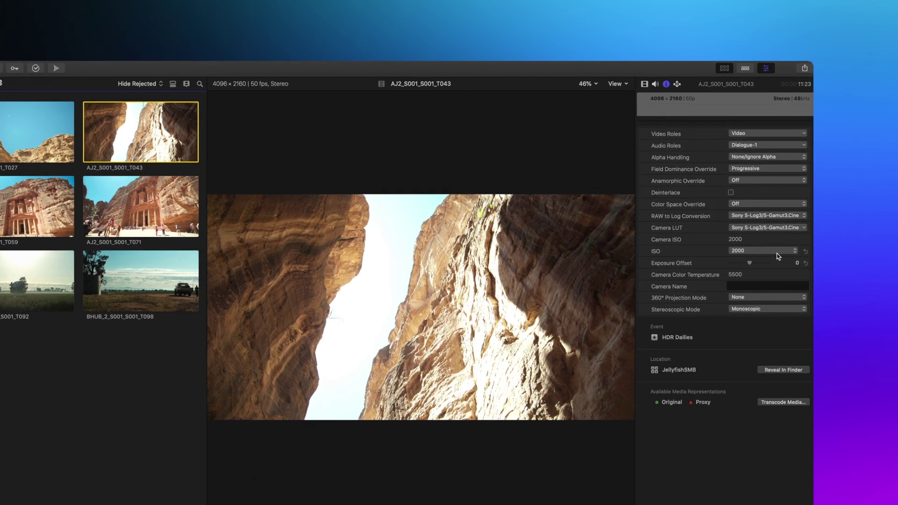
- Lower the AJ2_S001_S001_T043 clip's ISO from 2000 to 640 in the Info inspector
click(810, 249)
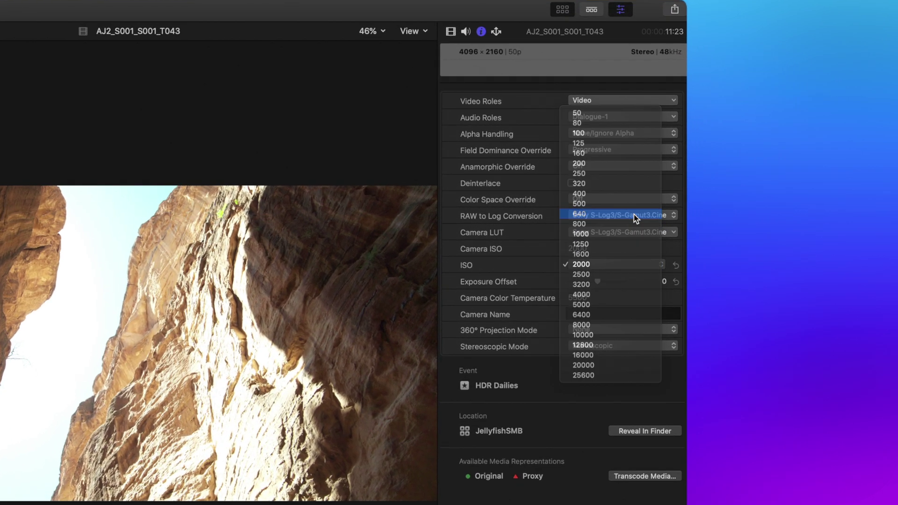
click(650, 214)
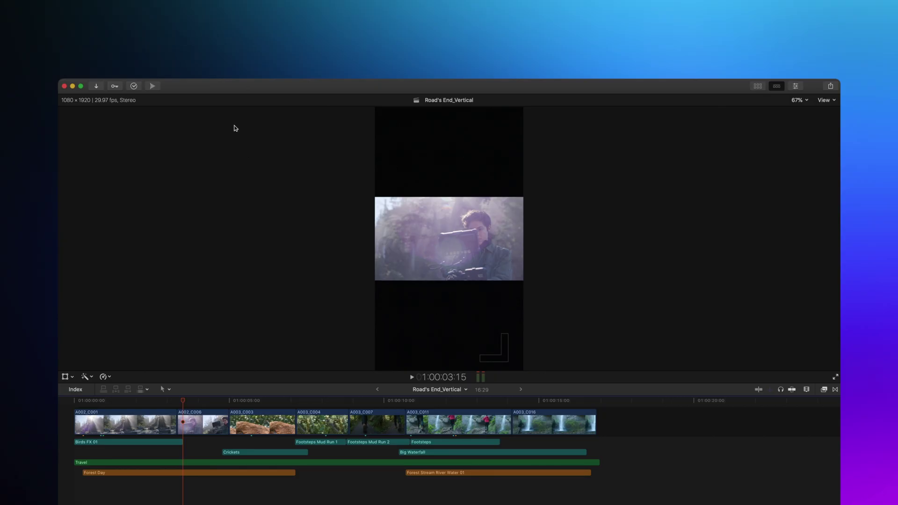
- Select every Road's End_Vertical clip and Smart Conform them to the vertical frame
key(space)
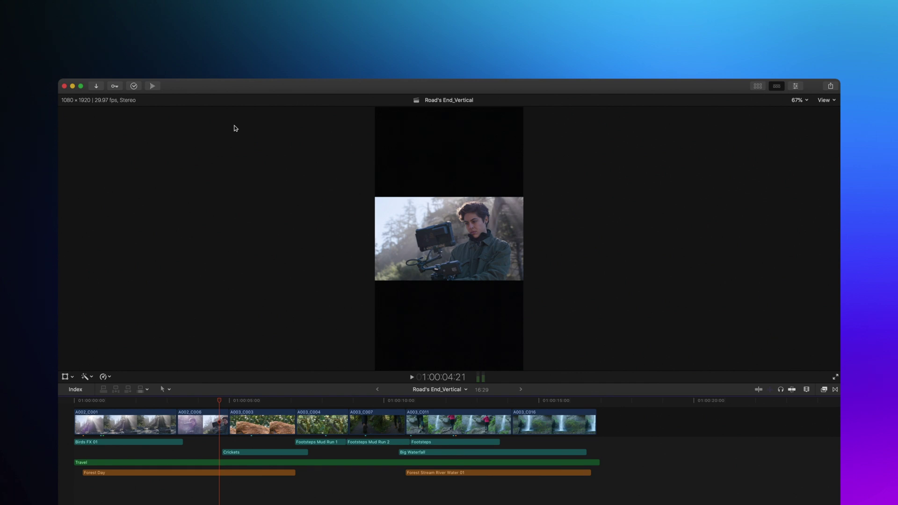
key(super+a)
click(223, 73)
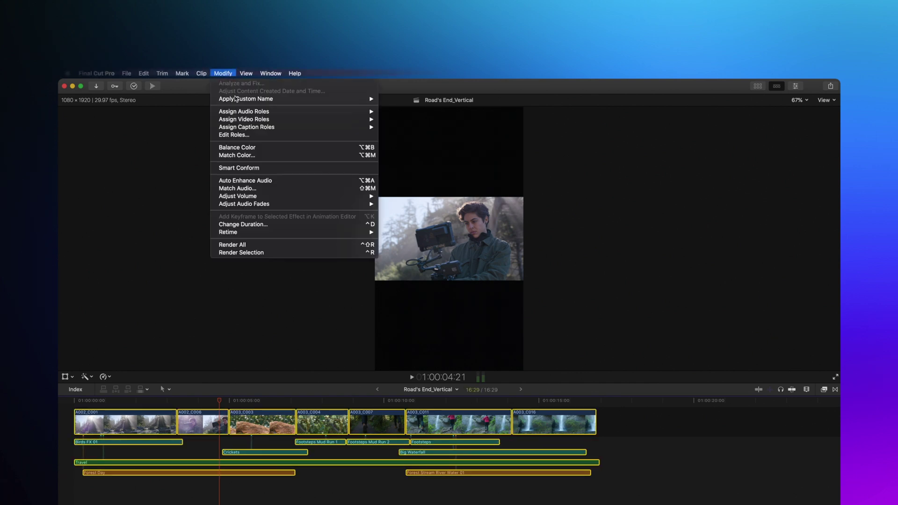
click(273, 168)
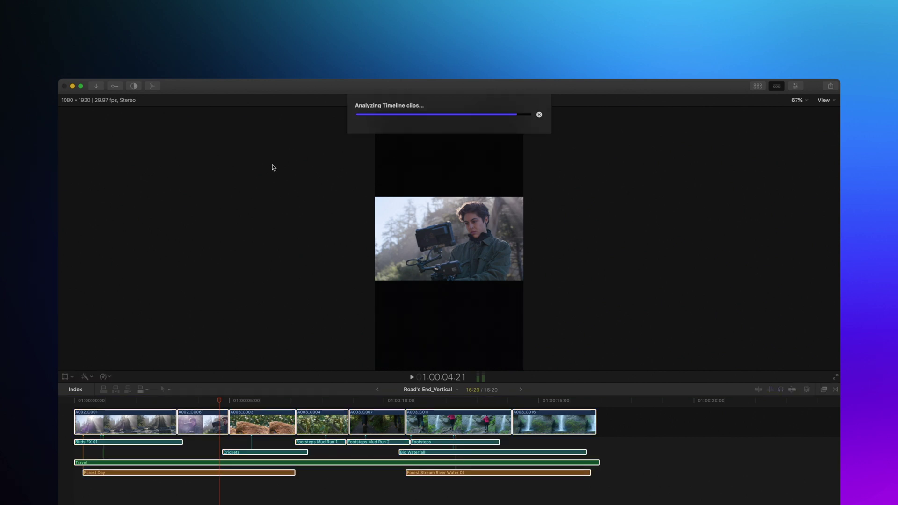
key(space)
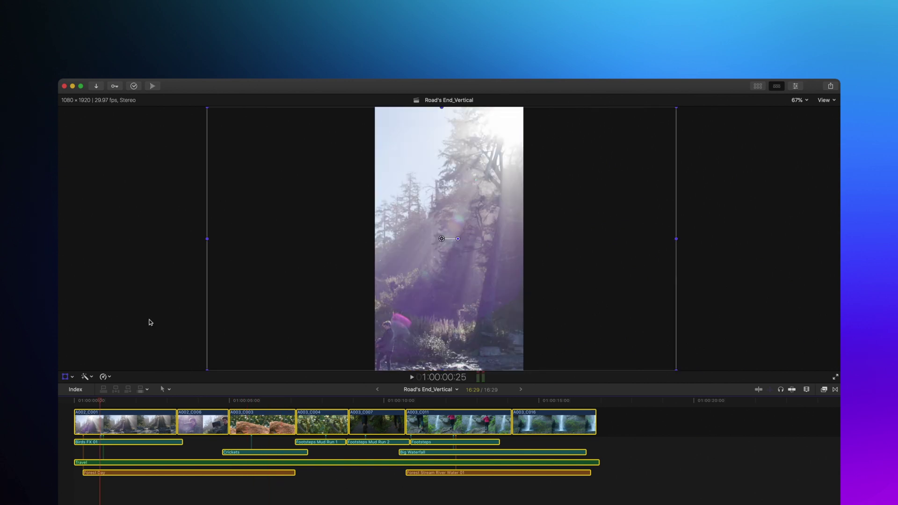
- Reframe the opening shot to X -724 px with the outside-frame image shown, then play it back
key(super+shift+a)
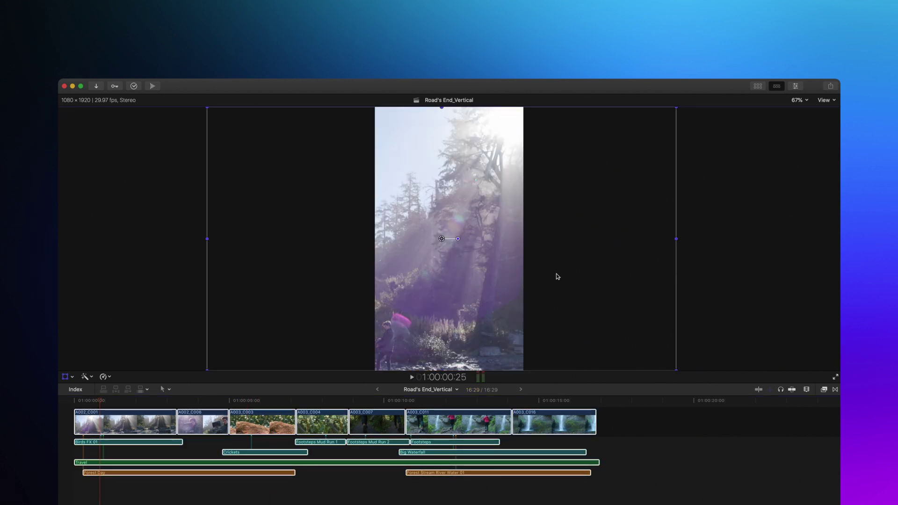
key(shift+t)
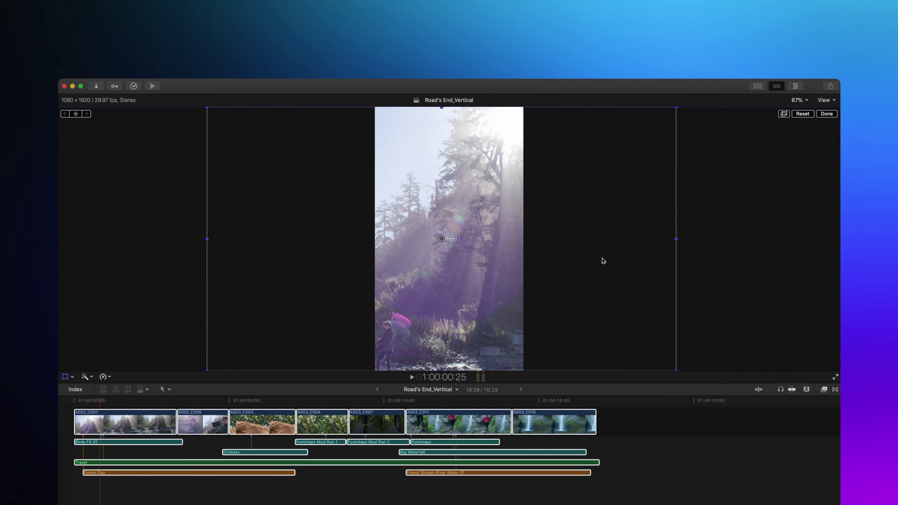
click(784, 115)
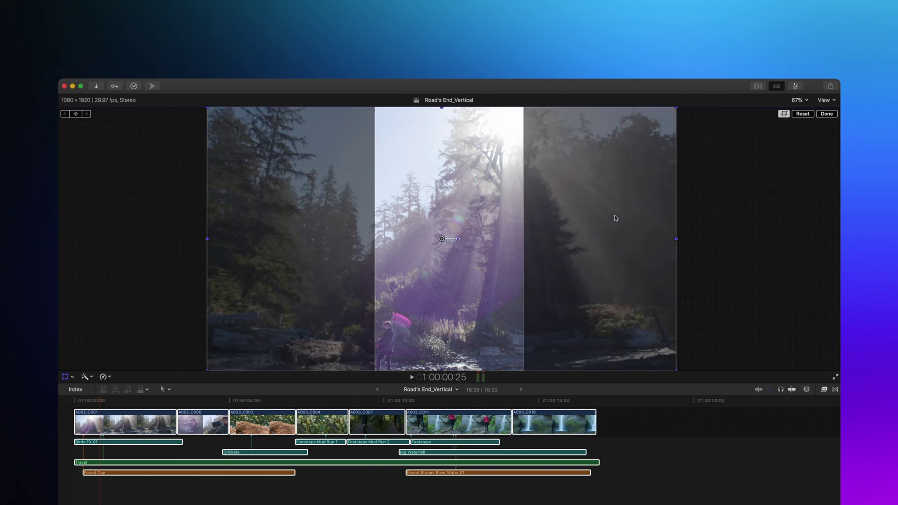
drag(469, 268, 514, 269)
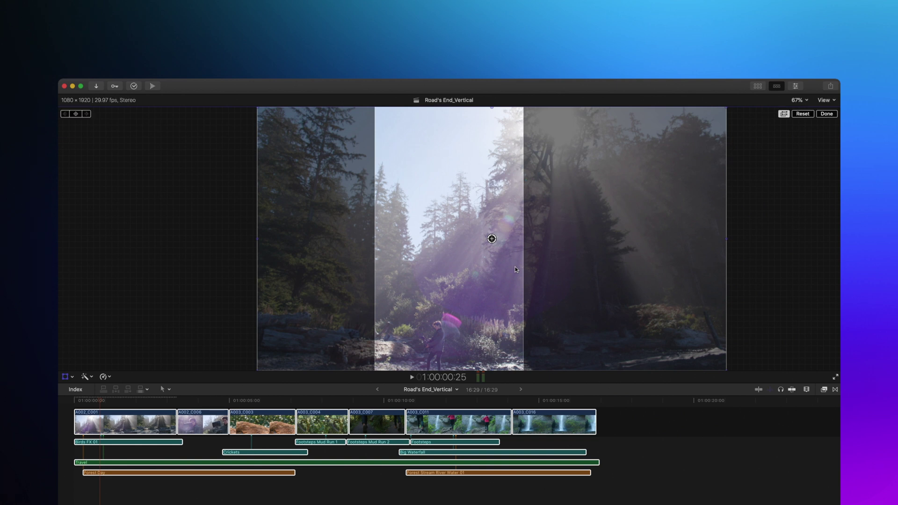
key(space)
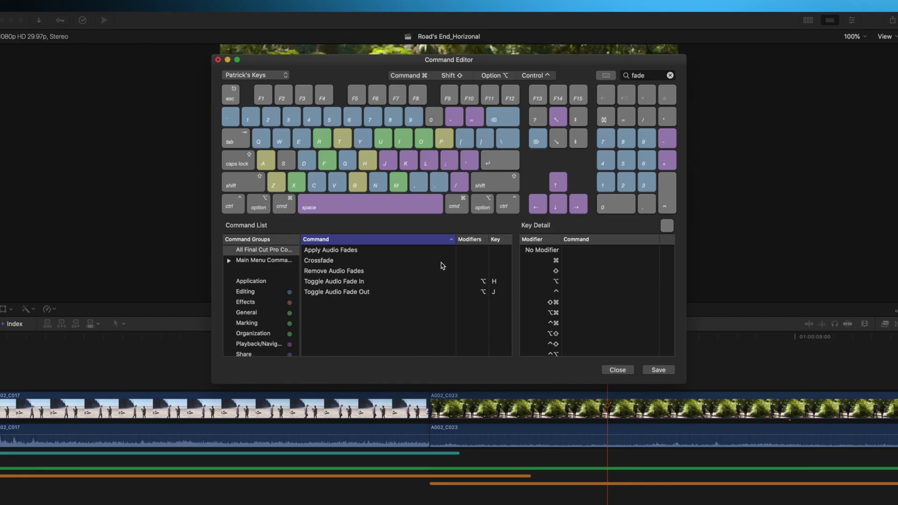
- Check the Crossfade shortcut, then add an Option-T audio crossfade between A002_C017 and A002_C023
click(441, 262)
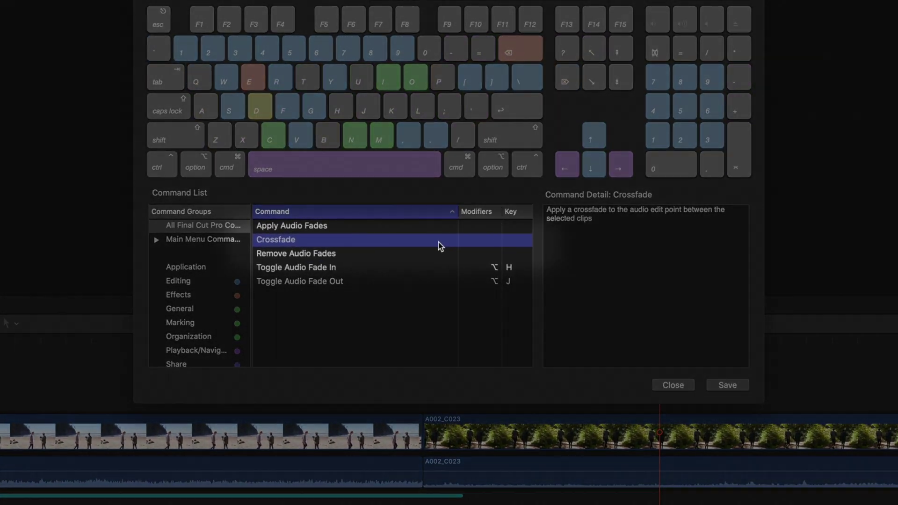
key(alt)
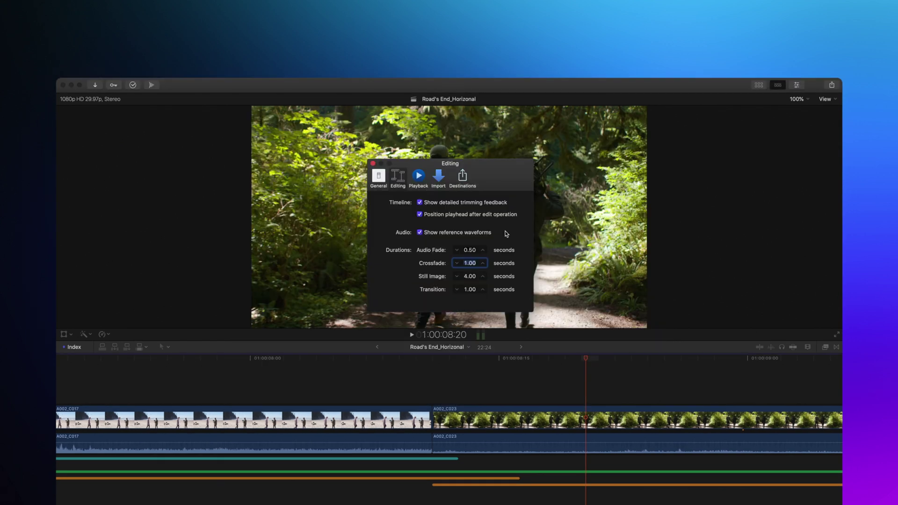
click(373, 163)
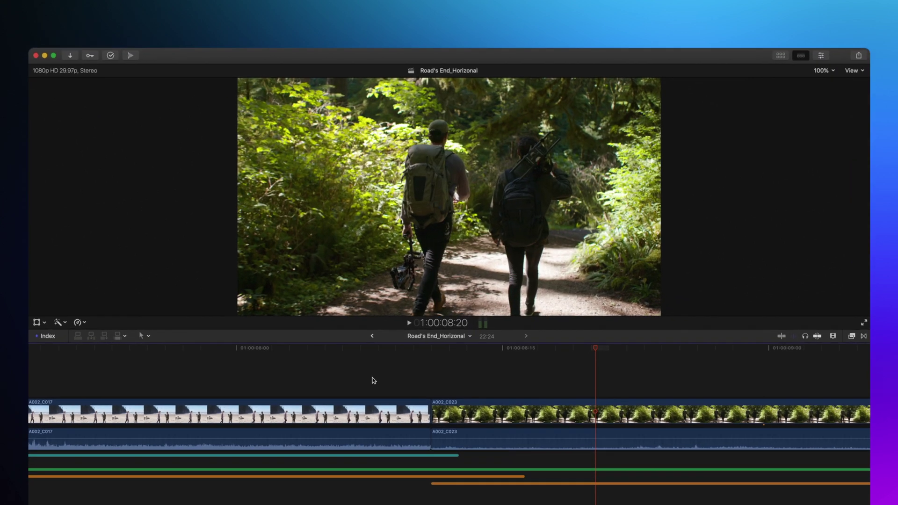
drag(378, 388, 438, 410)
key(alt+t)
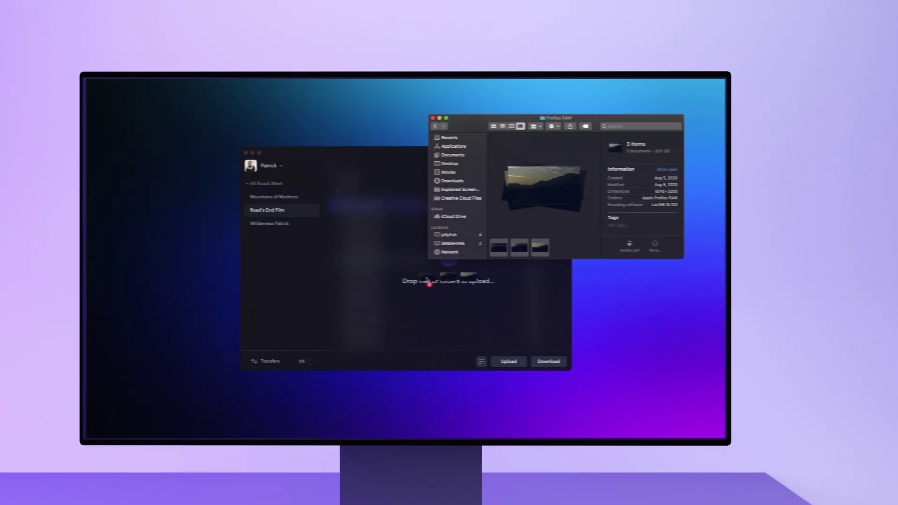
- Drag the three ProRes RAW files from Finder into Frame.io Transfer for Road's End Film
drag(427, 280, 427, 280)
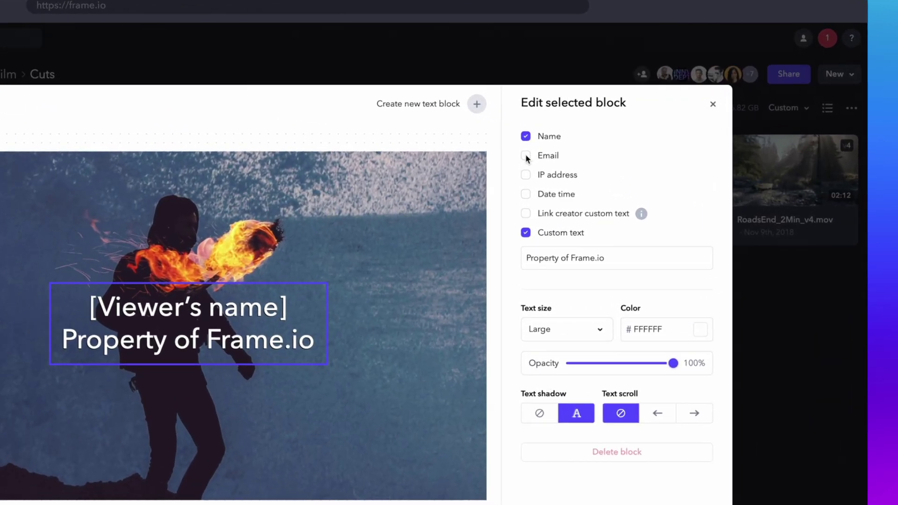
- Add Email to the Road's End Dailies watermark block and move the VFX transfer above Dailies 4K ProRes
click(606, 166)
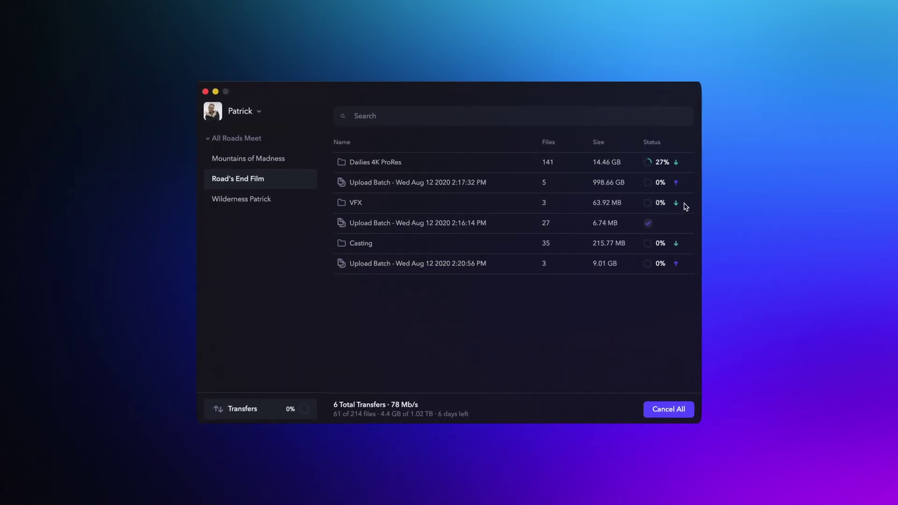
drag(684, 204, 683, 163)
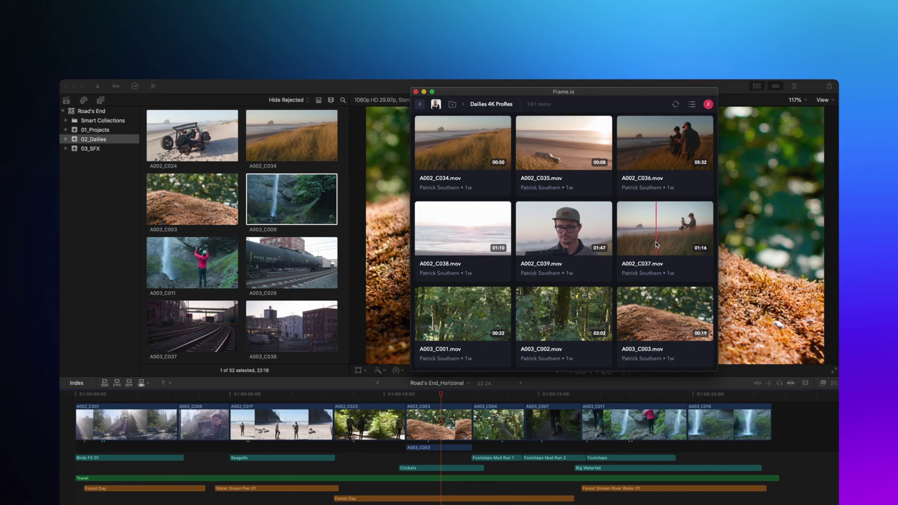
- Drag A002_C037.mov from the Frame.io Dailies 4K ProRes folder into the Final Cut Pro browser
click(658, 244)
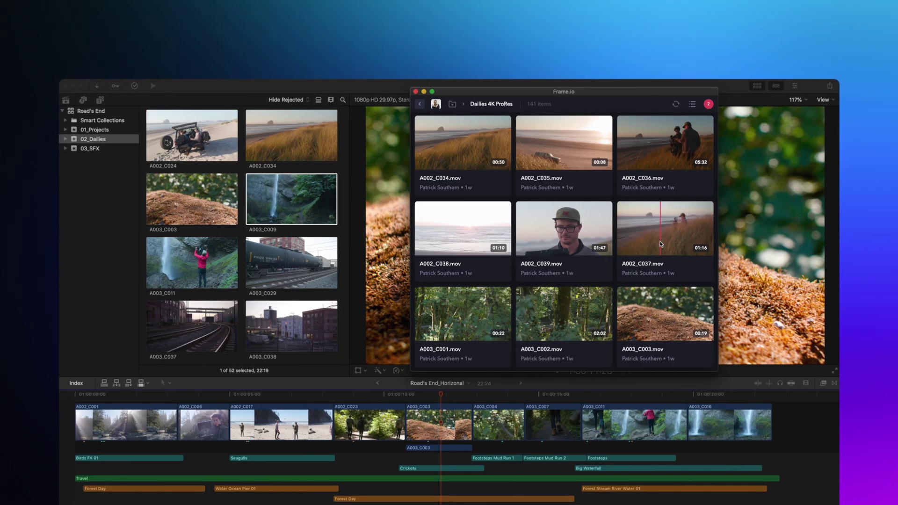
drag(662, 240, 299, 231)
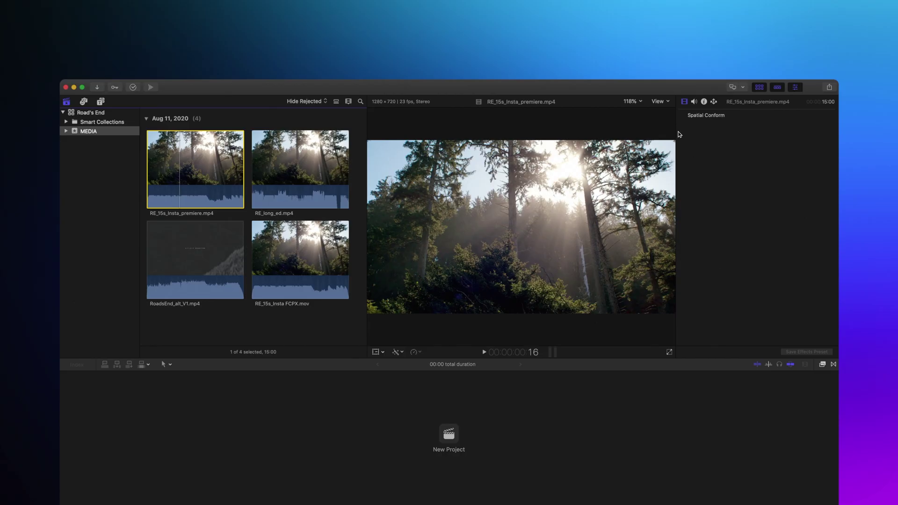
- Switch viewer playback to Proxy media and select each MEDIA clip, each showing Missing Proxy
click(659, 102)
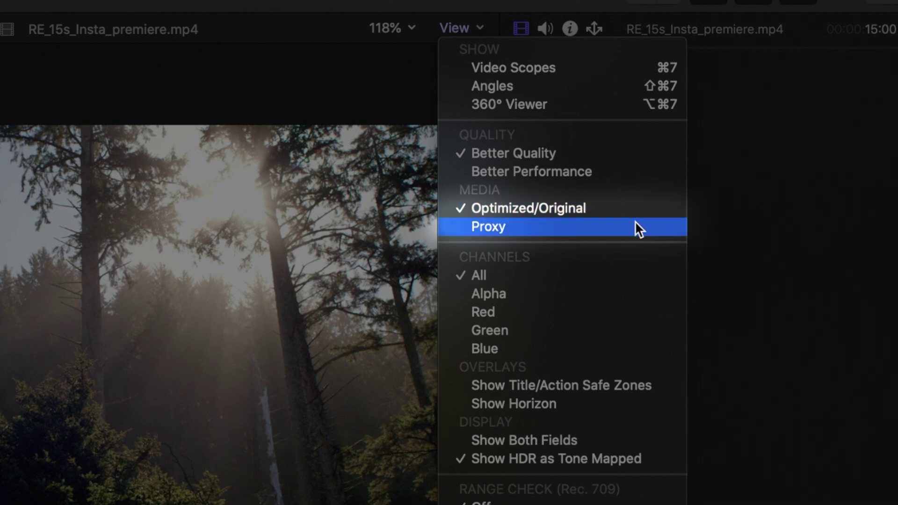
click(629, 208)
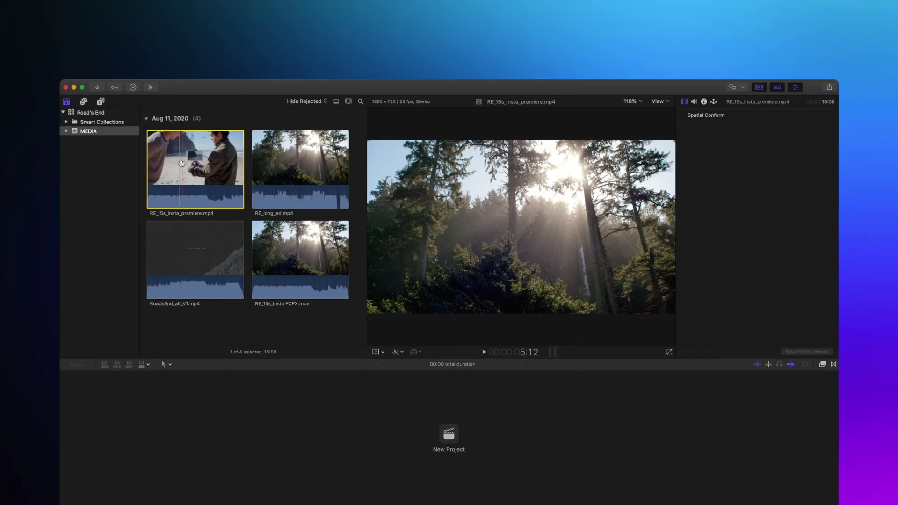
click(666, 105)
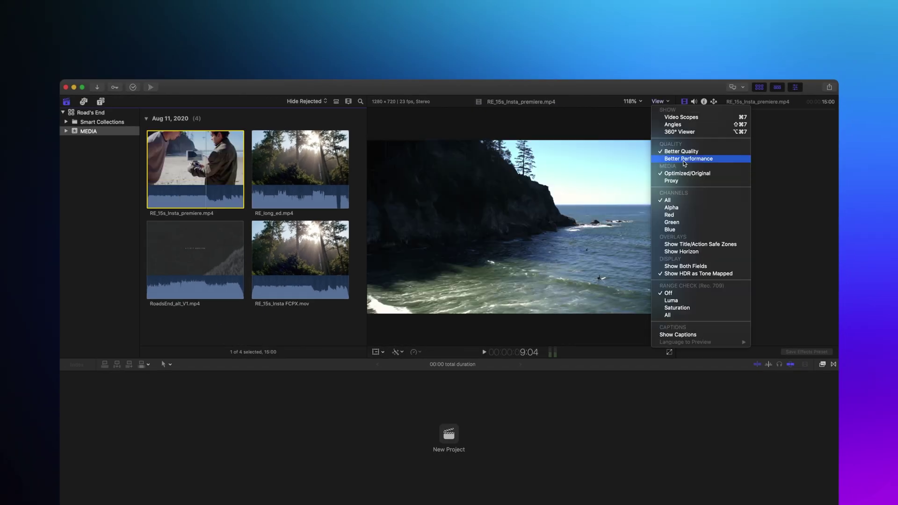
click(688, 181)
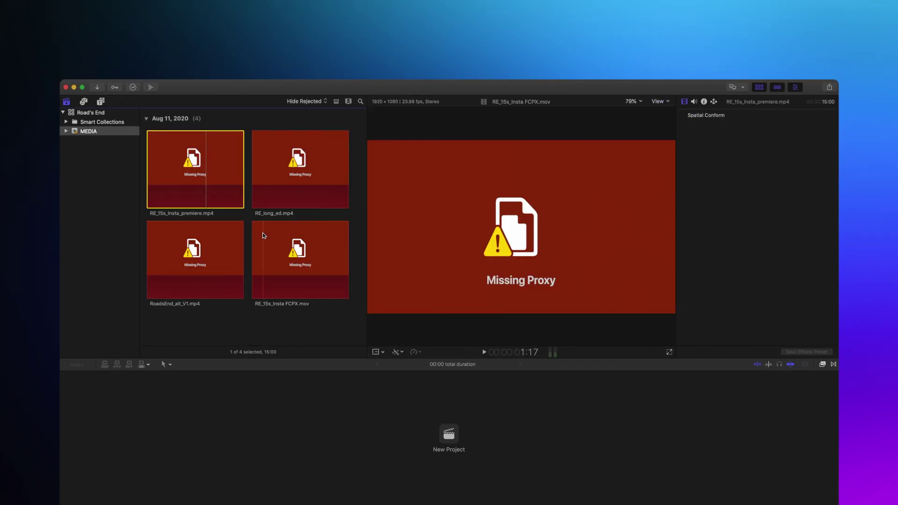
click(276, 235)
click(275, 187)
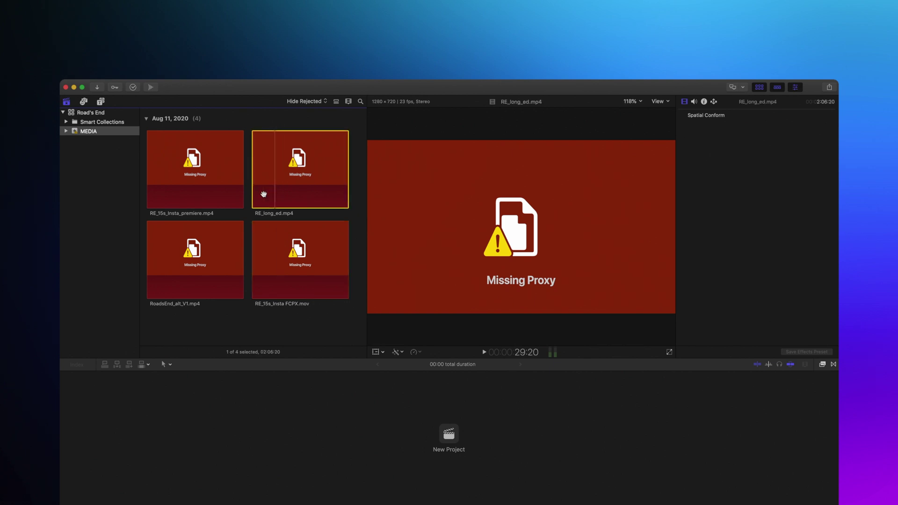
click(218, 255)
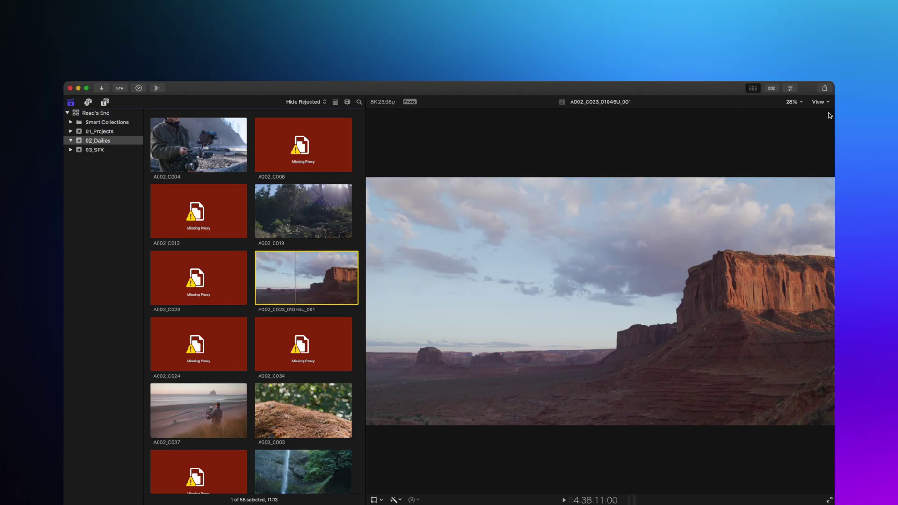
- Set viewer playback to Proxy Preferred and select clip A002_C023 to check it plays original media
click(826, 105)
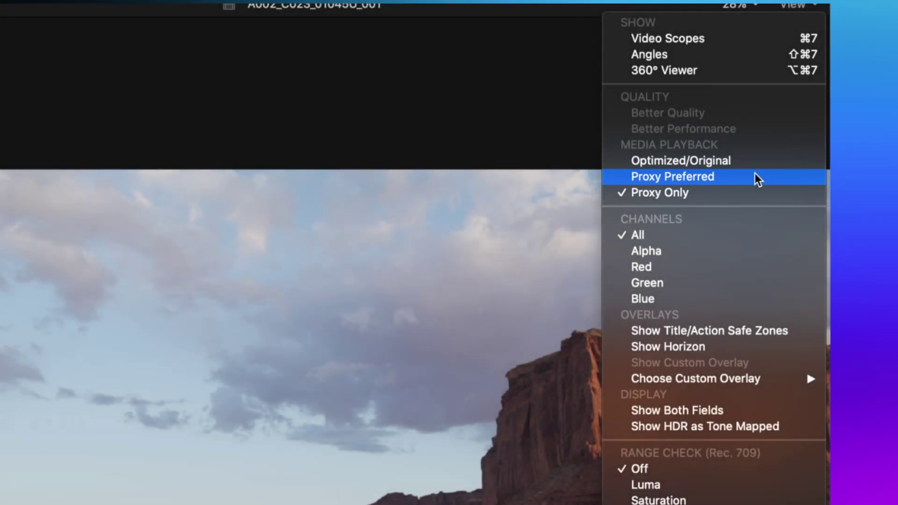
click(755, 177)
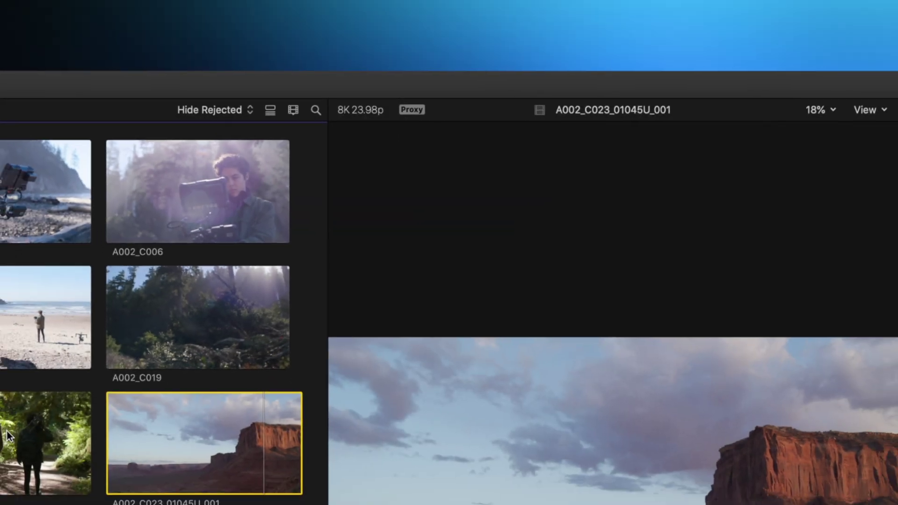
click(7, 436)
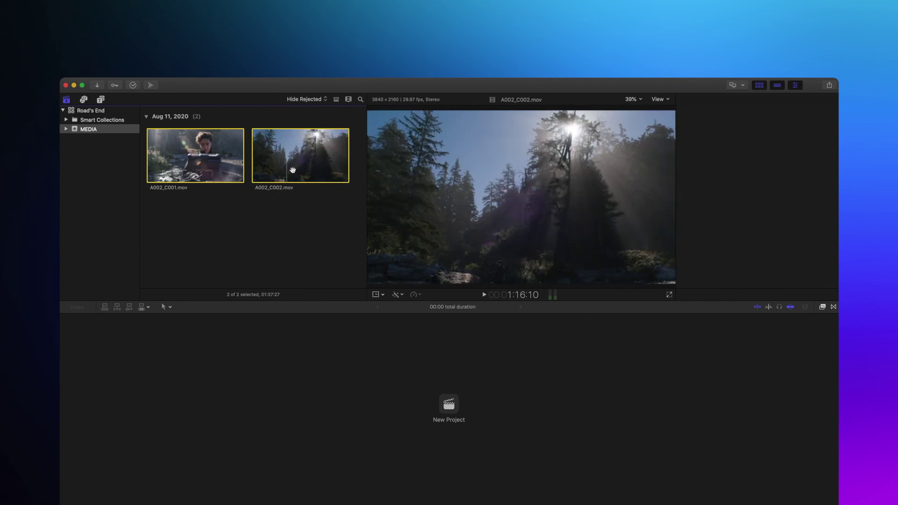
- Transcode both selected clips to H.264 proxy media and review the proxy Frame Size options
right_click(298, 168)
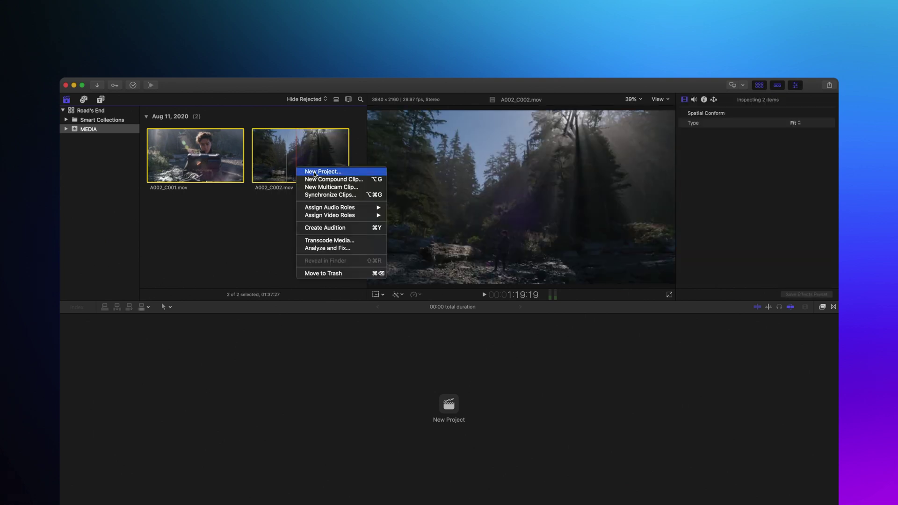
click(335, 240)
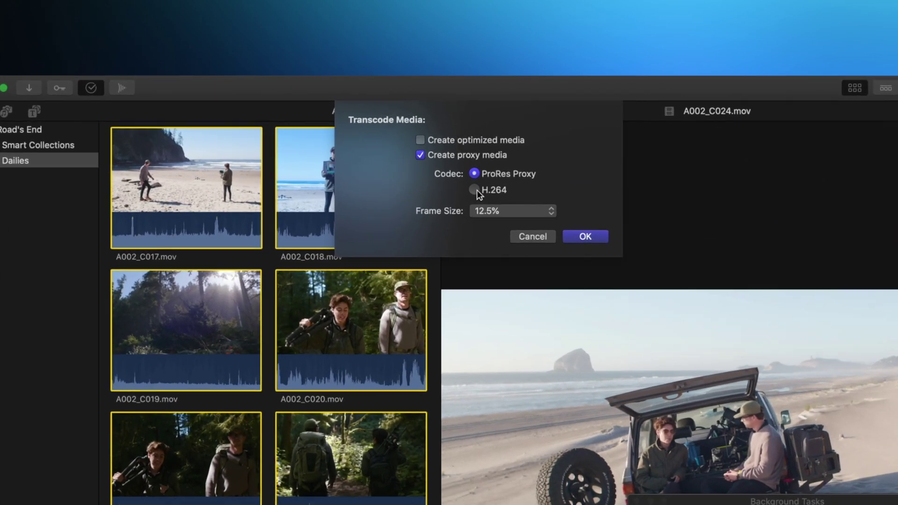
click(526, 147)
click(529, 248)
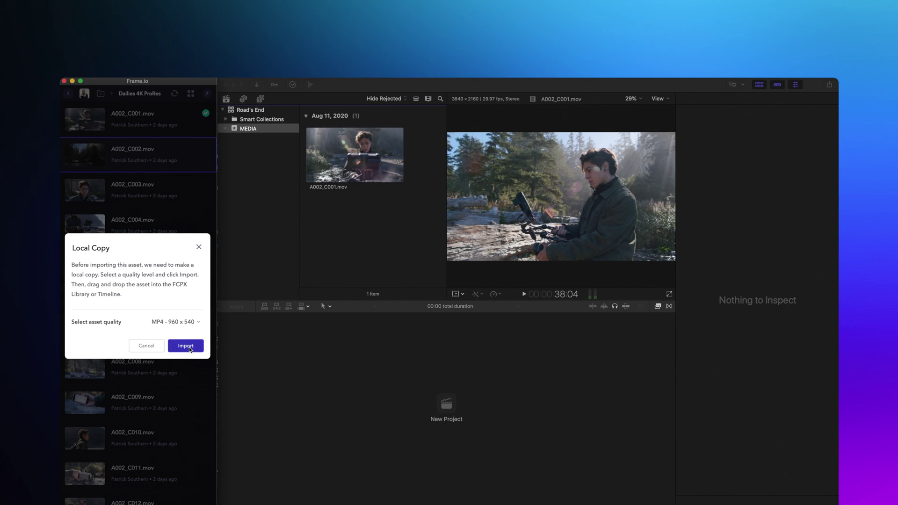
- Import a local copy of A002_C002 from Frame.io into the library
click(185, 345)
click(591, 313)
click(360, 220)
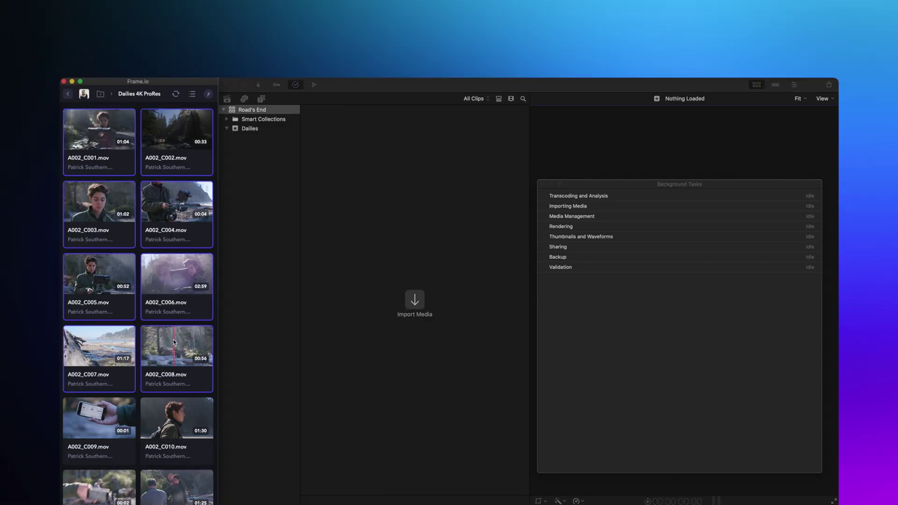
- Import eight Frame.io clips into the Dailies event and review Frame.io's import quality settings
drag(172, 131, 242, 131)
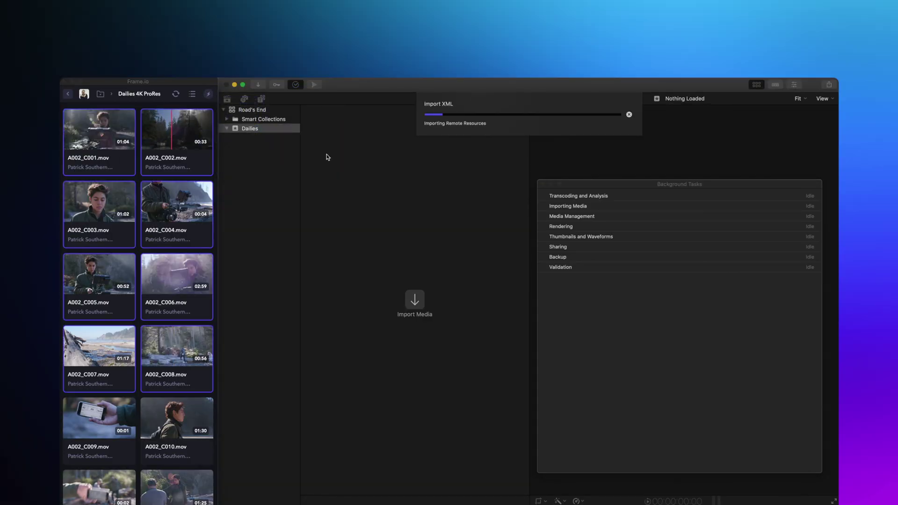
click(403, 207)
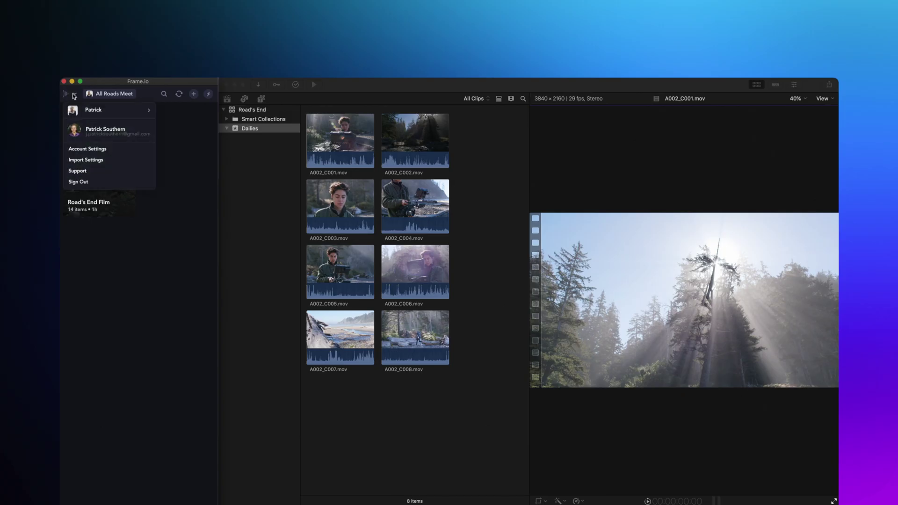
click(111, 159)
click(186, 309)
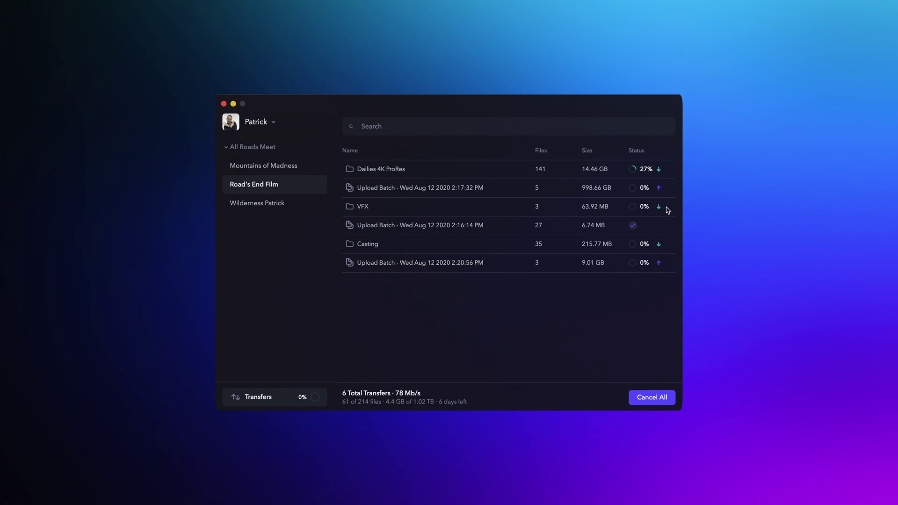
- Move the VFX transfer above Dailies 4K ProRes in the Frame.io Transfer queue
drag(669, 207, 668, 169)
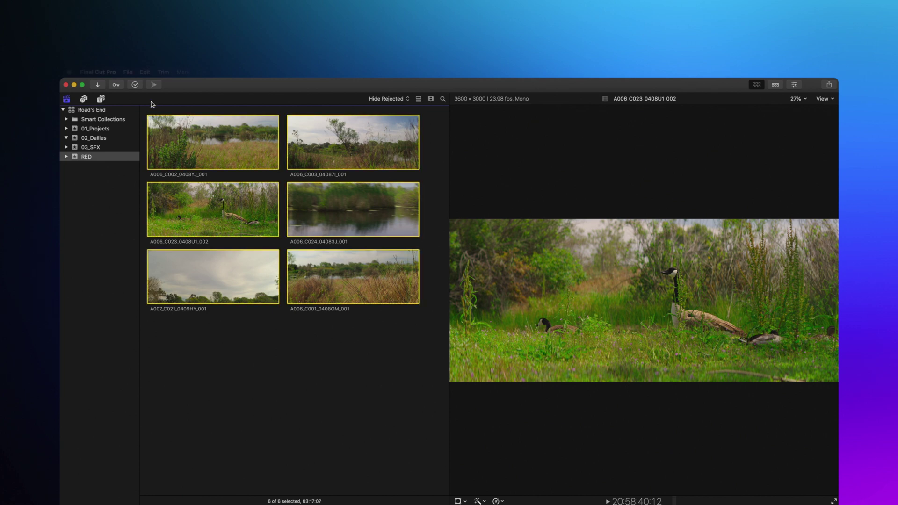
- Relink all six RED clips to the proxy media in the ProRes Proxy folder
click(128, 72)
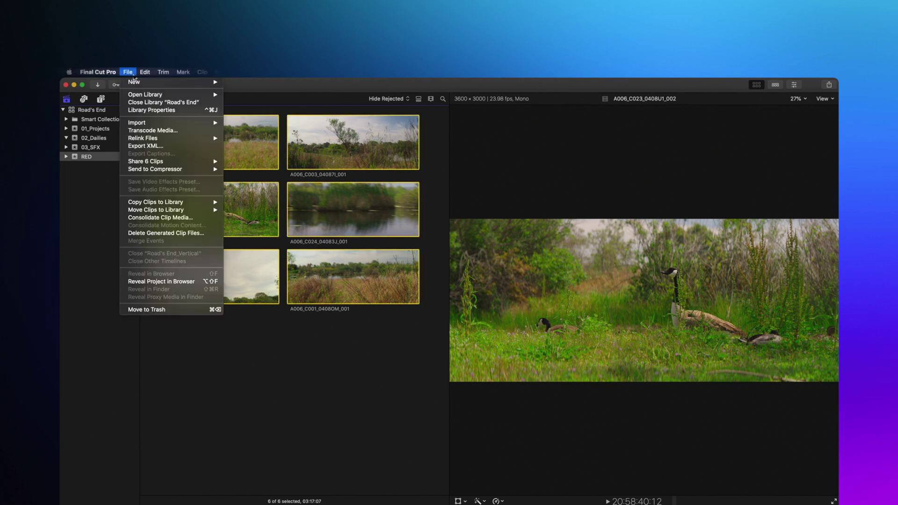
mouse_move(190, 140)
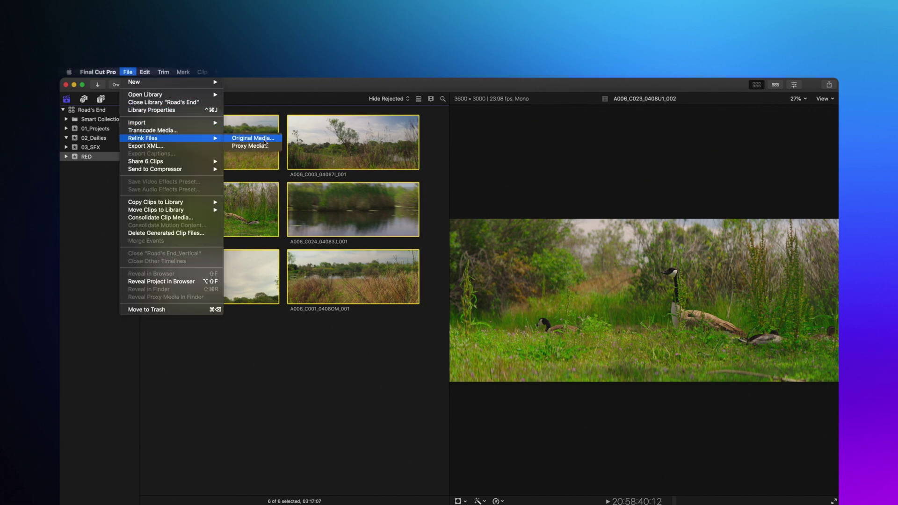
click(251, 146)
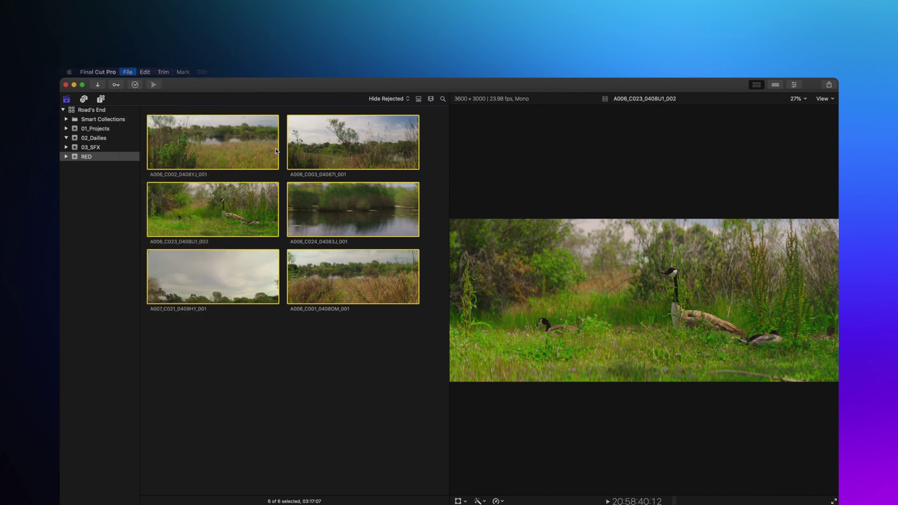
click(540, 309)
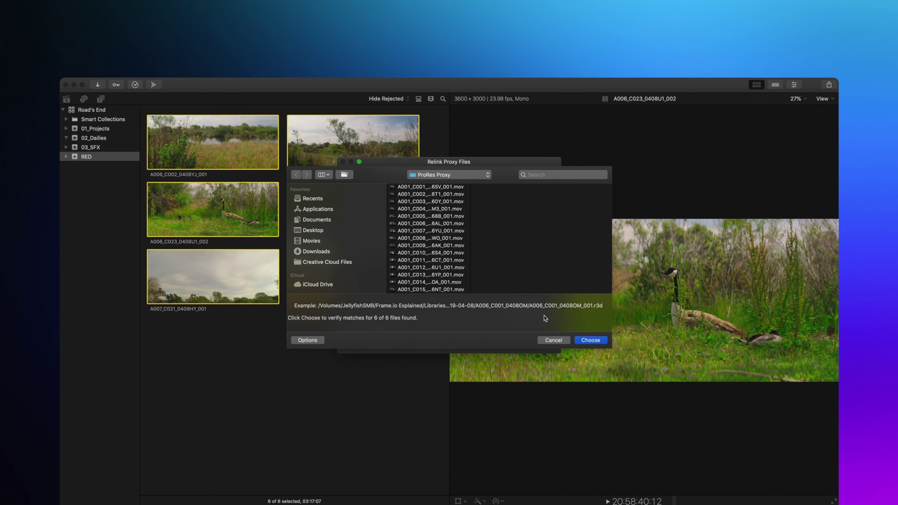
click(592, 341)
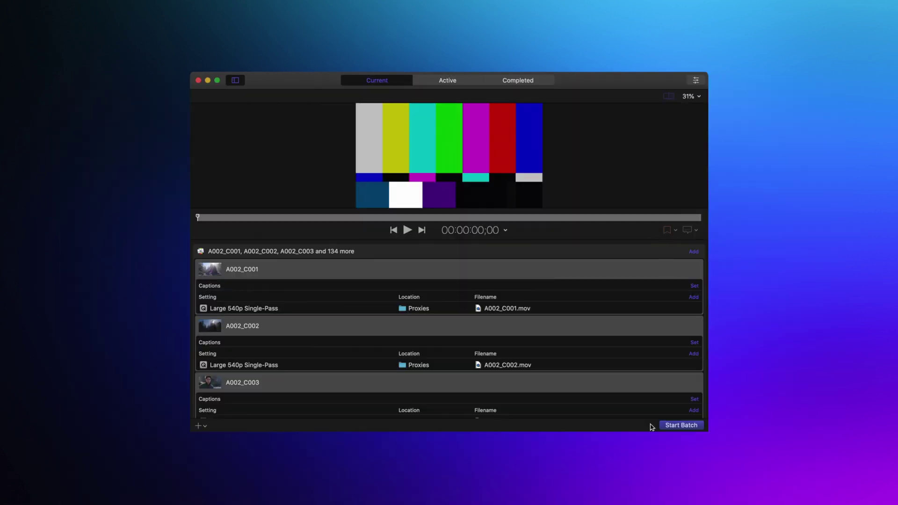
- Start the Compressor batch encoding the clips to Large 540p Single-Pass proxies
click(647, 424)
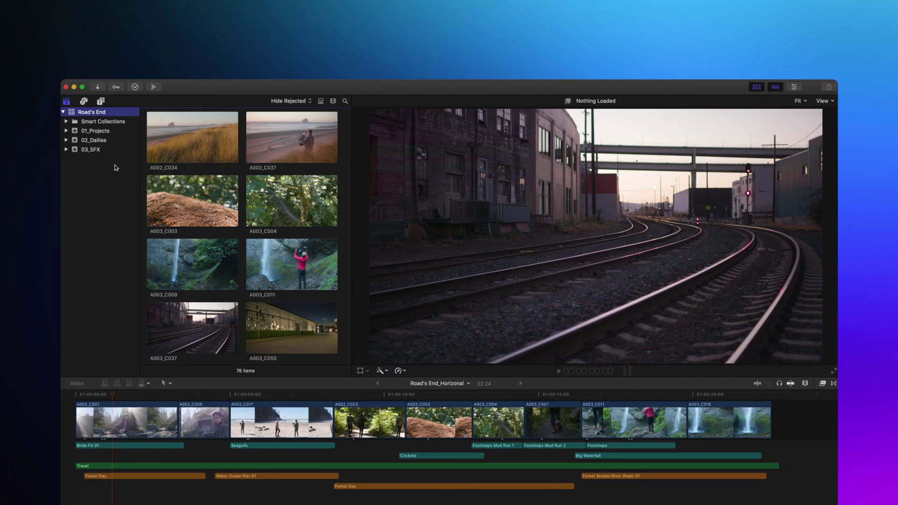
- Copy the Road's End library to a new library named 'Road's End - Home Edit'
right_click(120, 114)
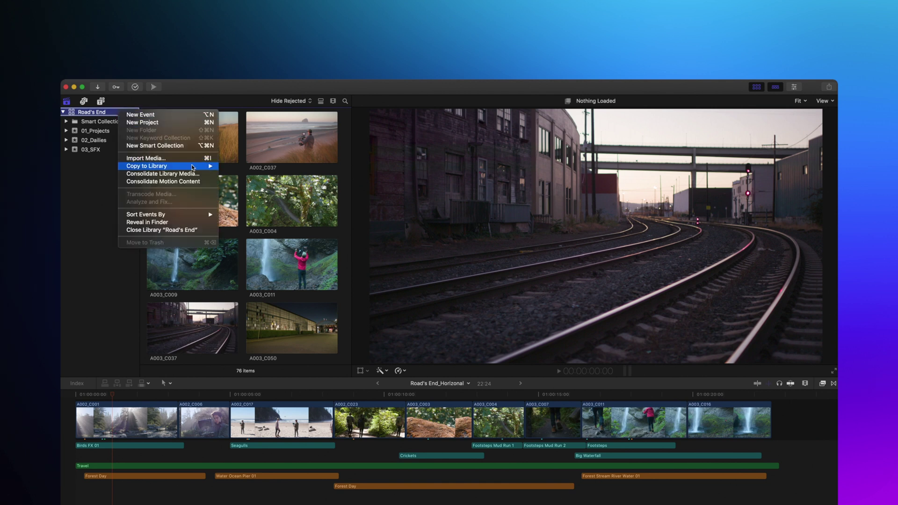
mouse_move(193, 167)
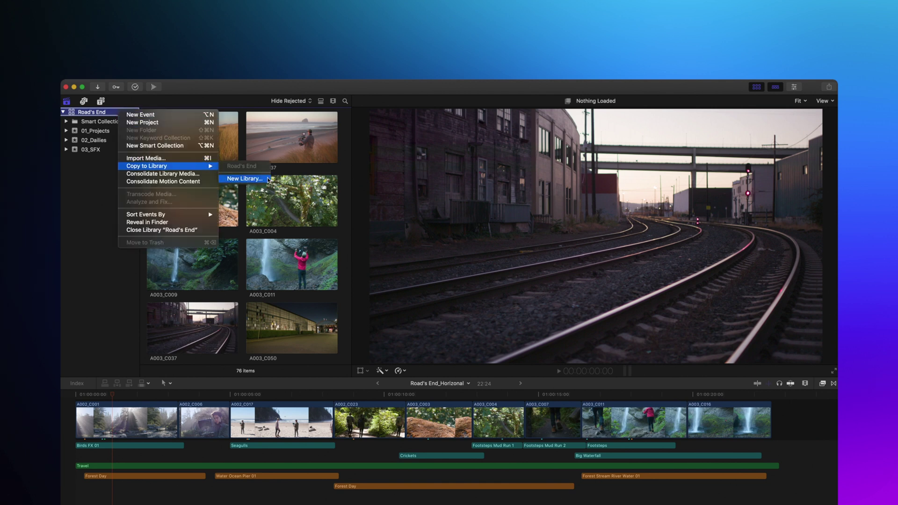
click(244, 179)
text(Road's End - Home Edit)
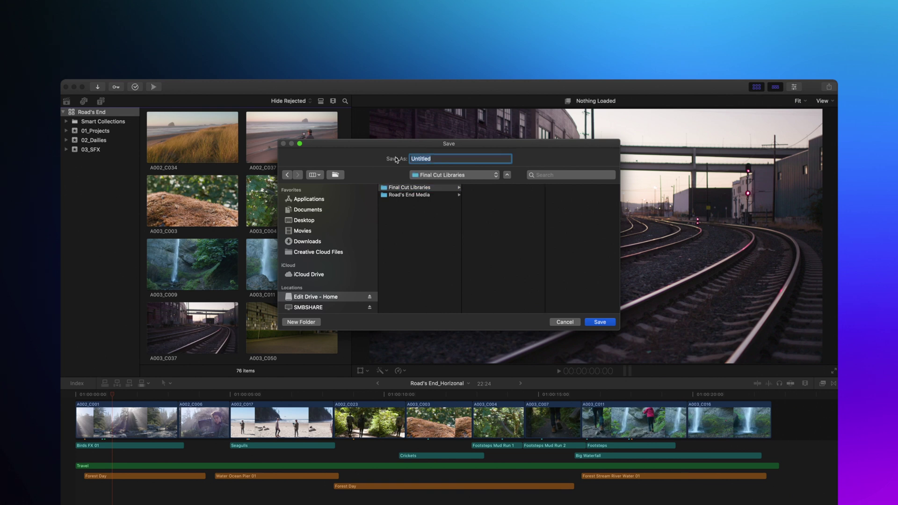
key(Return)
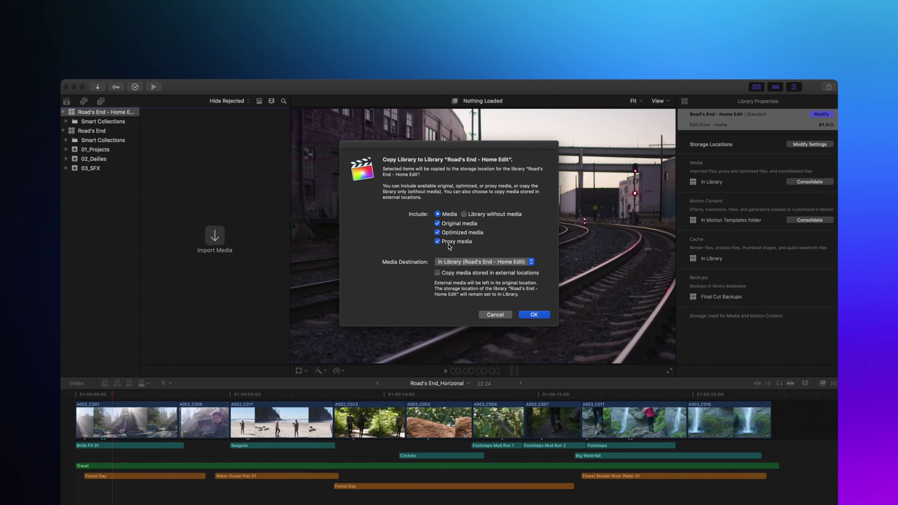
- Copy proxy media only, including external media, to Edit Drive - Home/Road's End Media
click(438, 224)
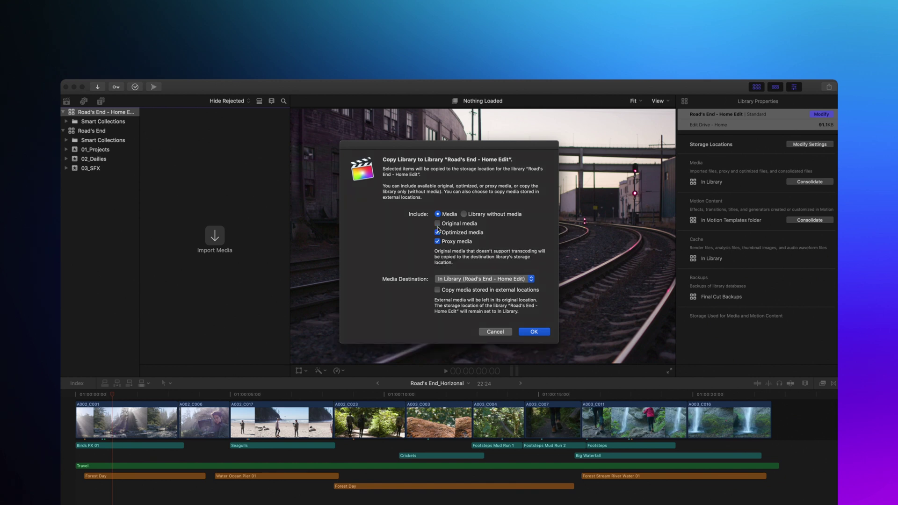
click(437, 233)
click(526, 280)
click(520, 300)
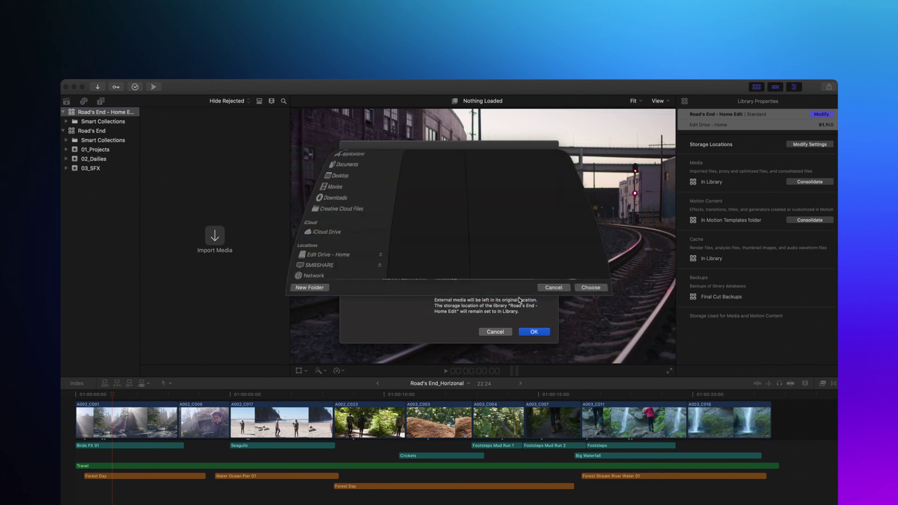
click(465, 160)
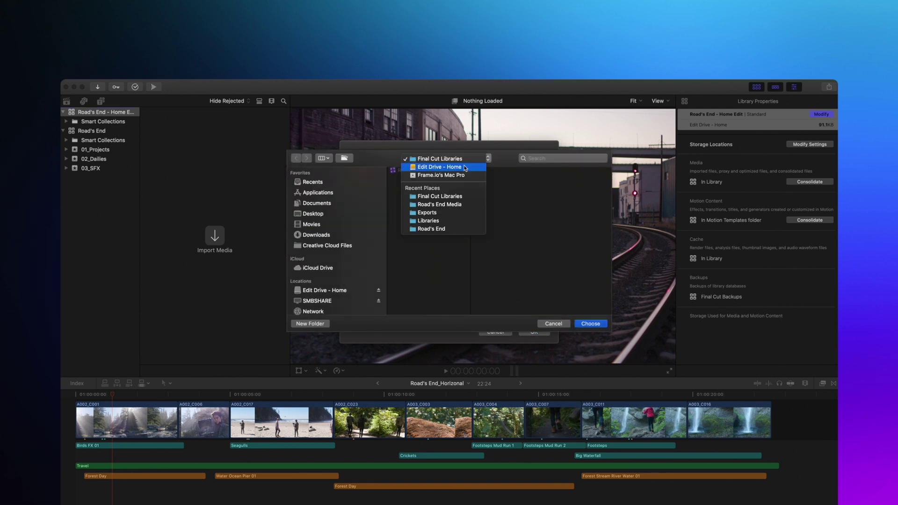
click(464, 168)
click(446, 179)
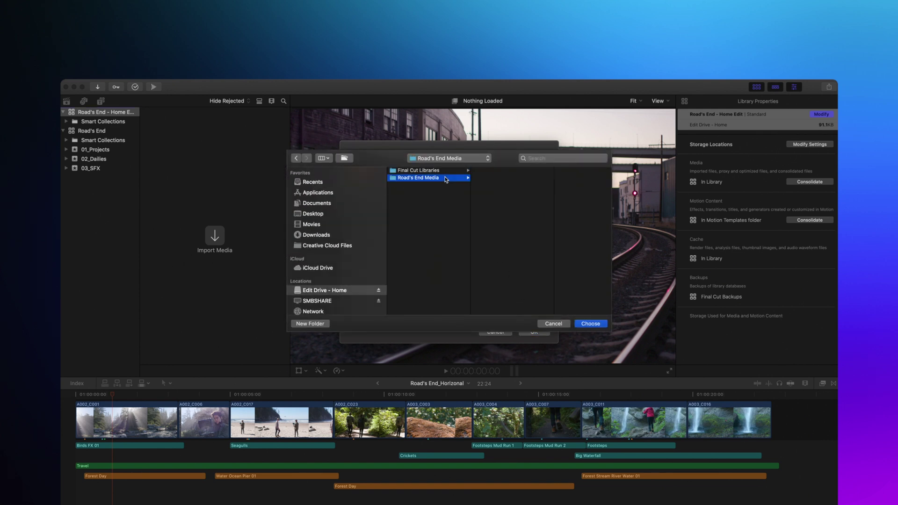
click(602, 324)
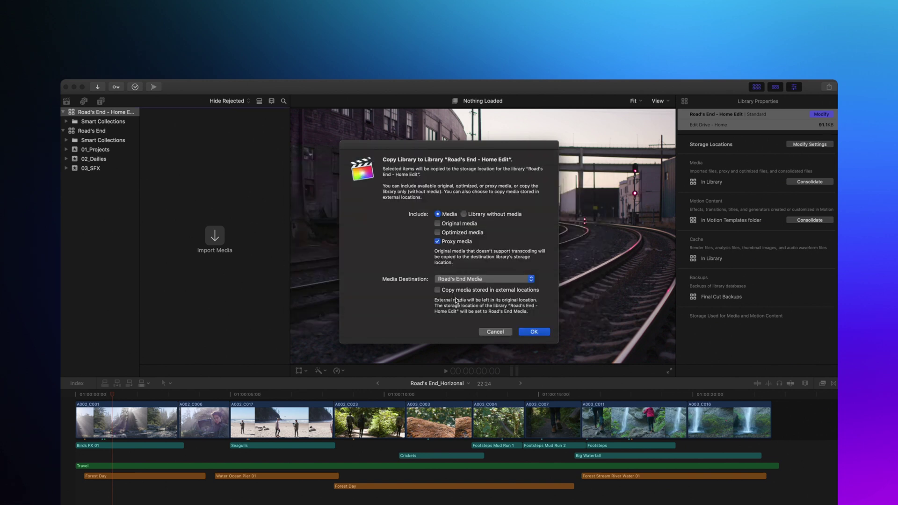
click(438, 290)
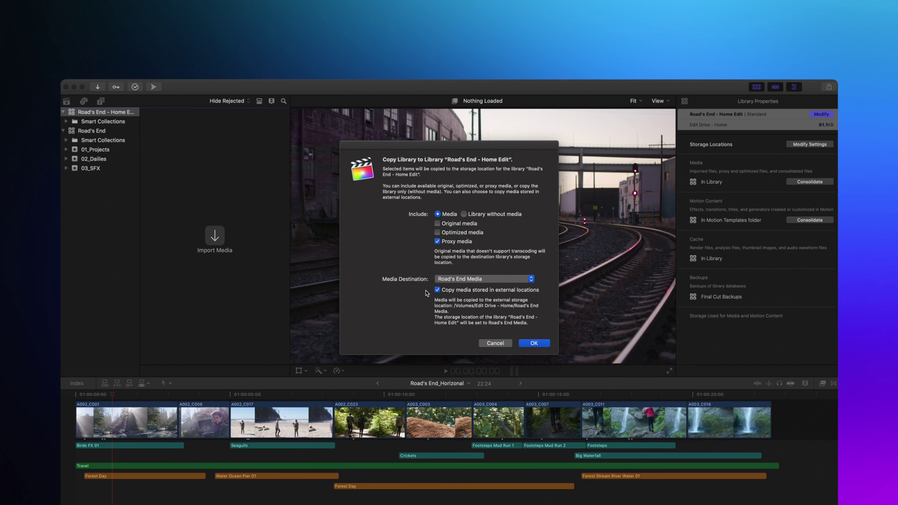
click(542, 344)
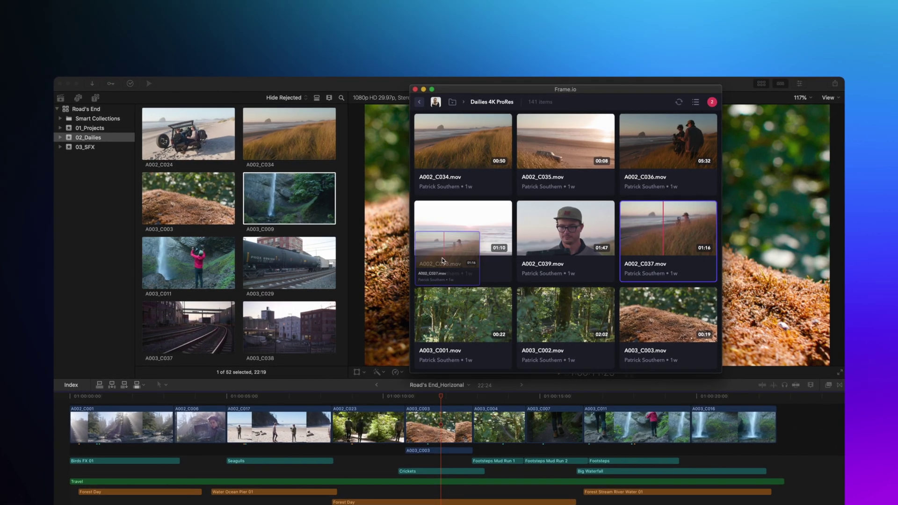
- Import A002_C037.mov from the Frame.io Dailies 4K ProRes folder into 02_Dailies
drag(661, 241, 298, 230)
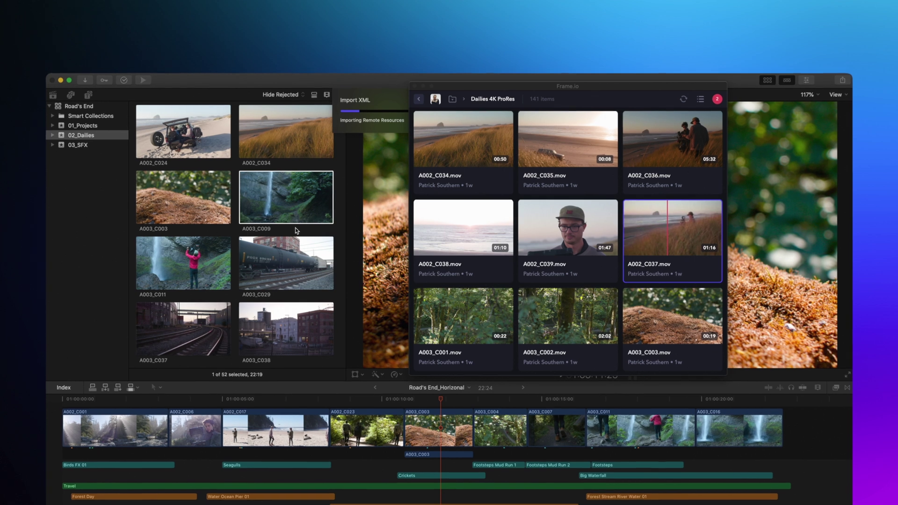